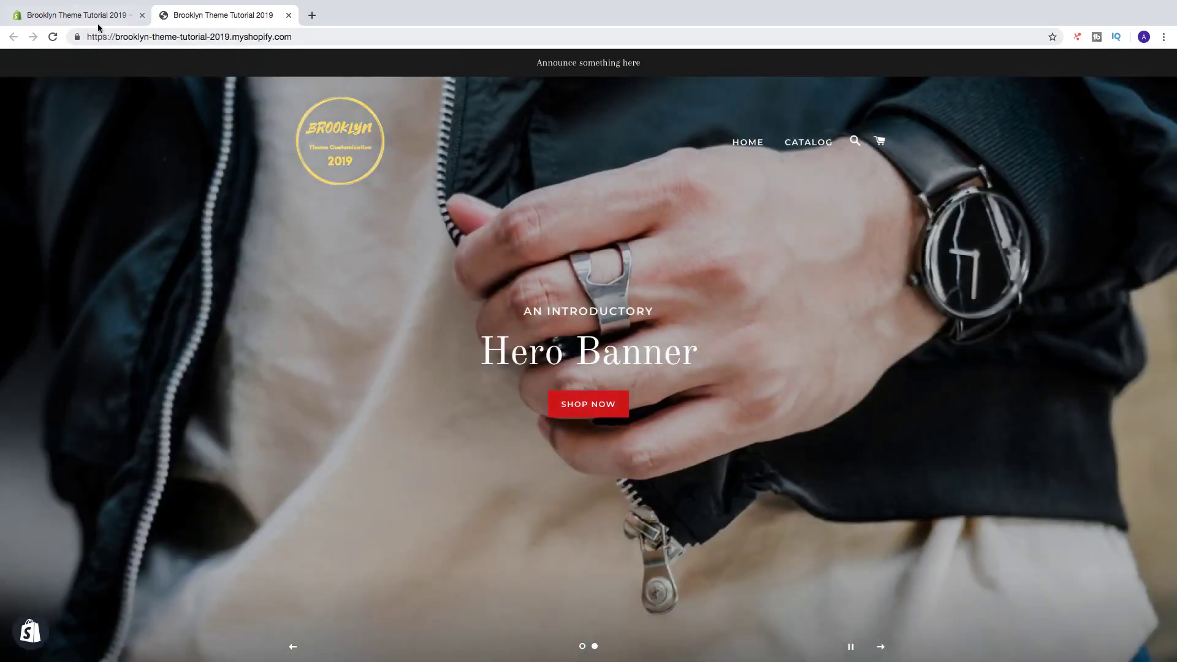
Open the Brooklyn theme in the theme editor from Online Store > Themes
{"action": "left_click", "coordinate": [87, 19]}
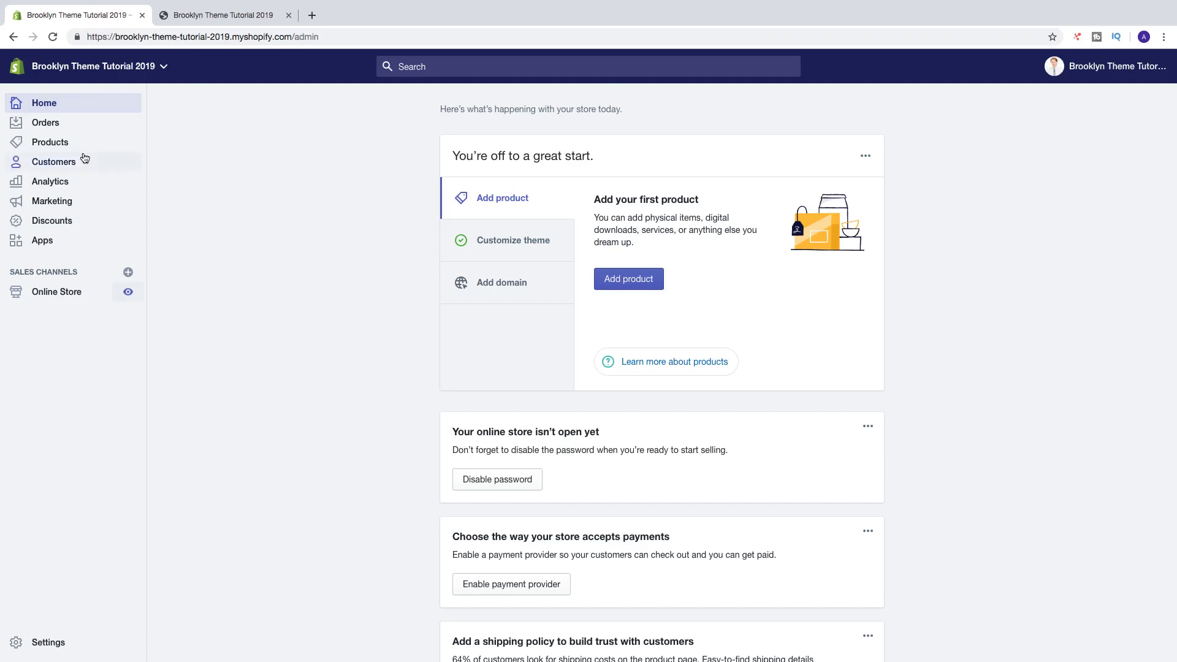
{"action": "left_click", "coordinate": [62, 297]}
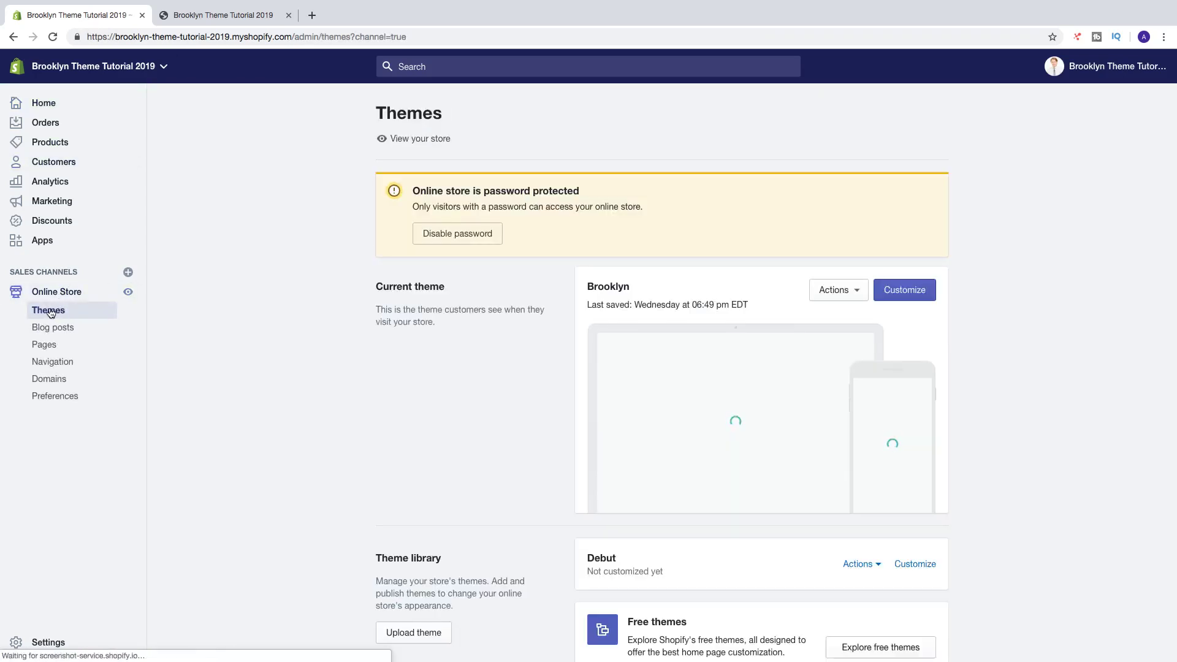
{"action": "left_click", "coordinate": [887, 295]}
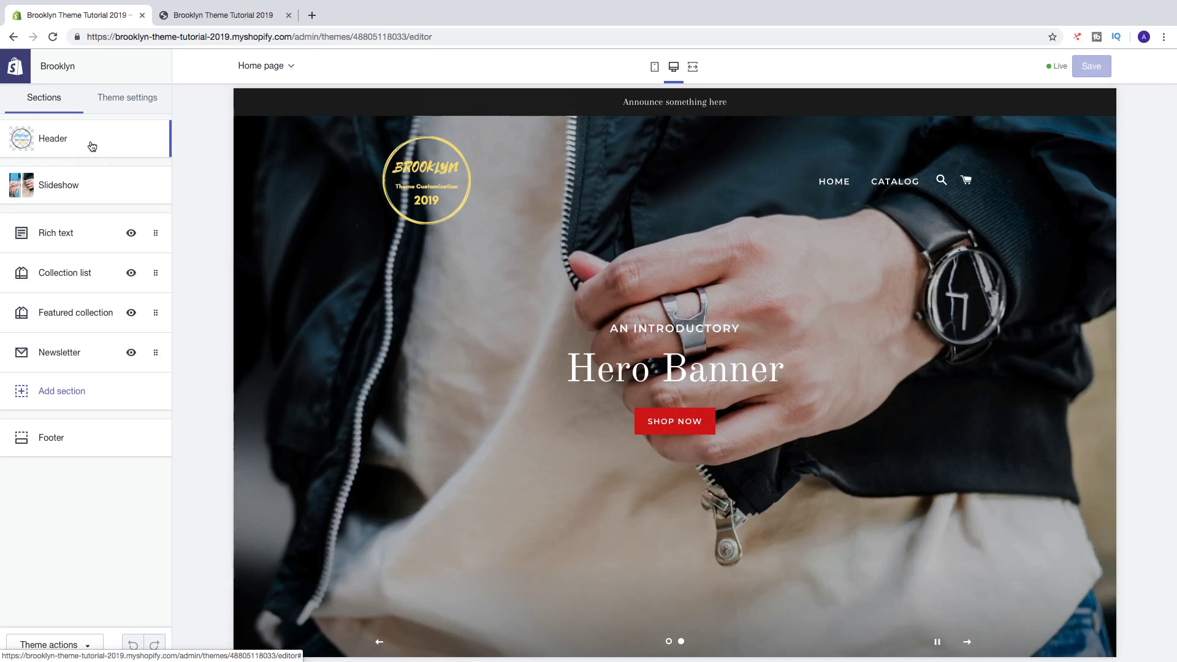
In the Header section, switch the announcement bar off and then back on
{"action": "left_click", "coordinate": [91, 145]}
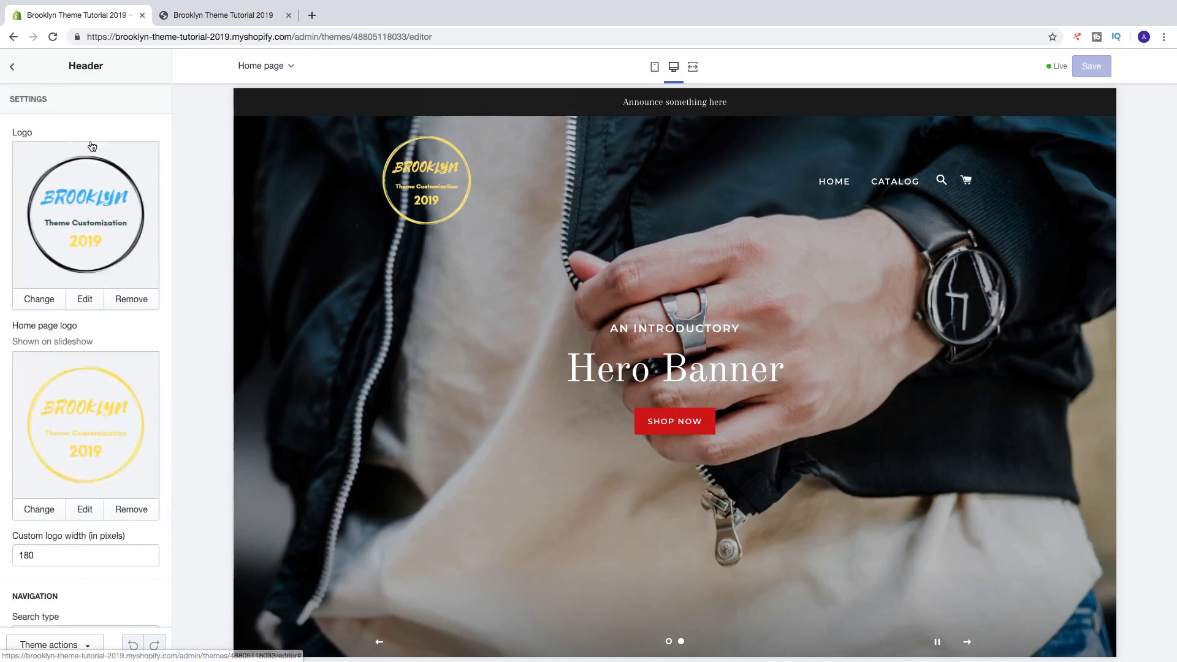
{"action": "scroll", "coordinate": [93, 153], "scroll_direction": "down", "scroll_amount": 8}
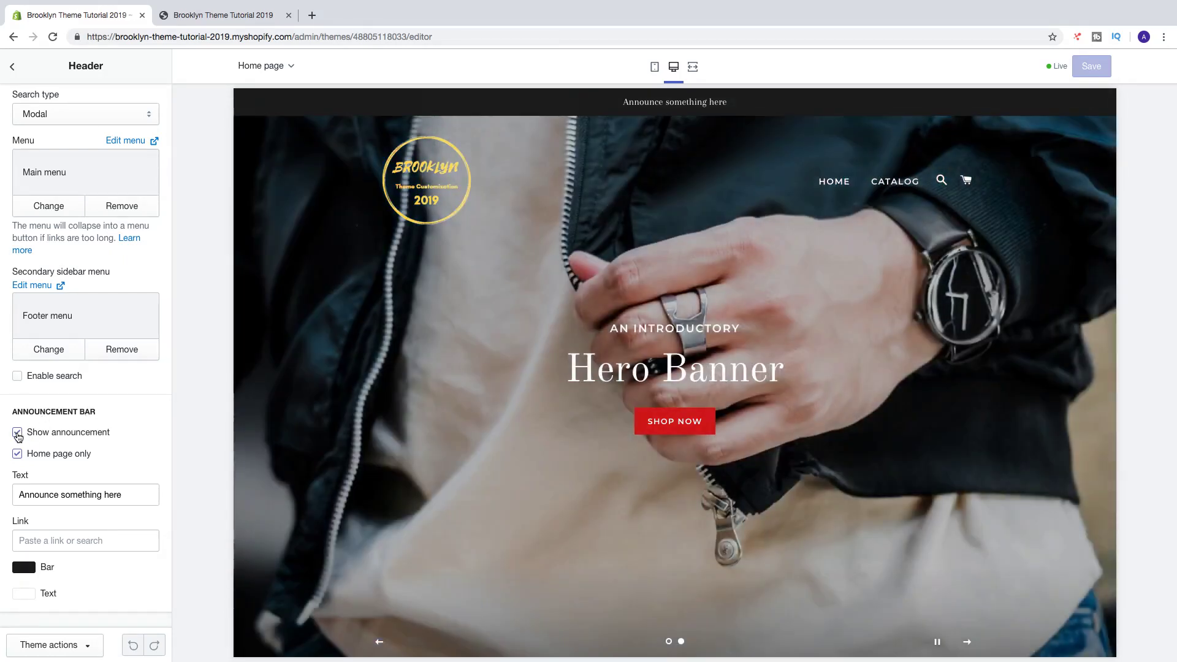
{"action": "left_click", "coordinate": [17, 432]}
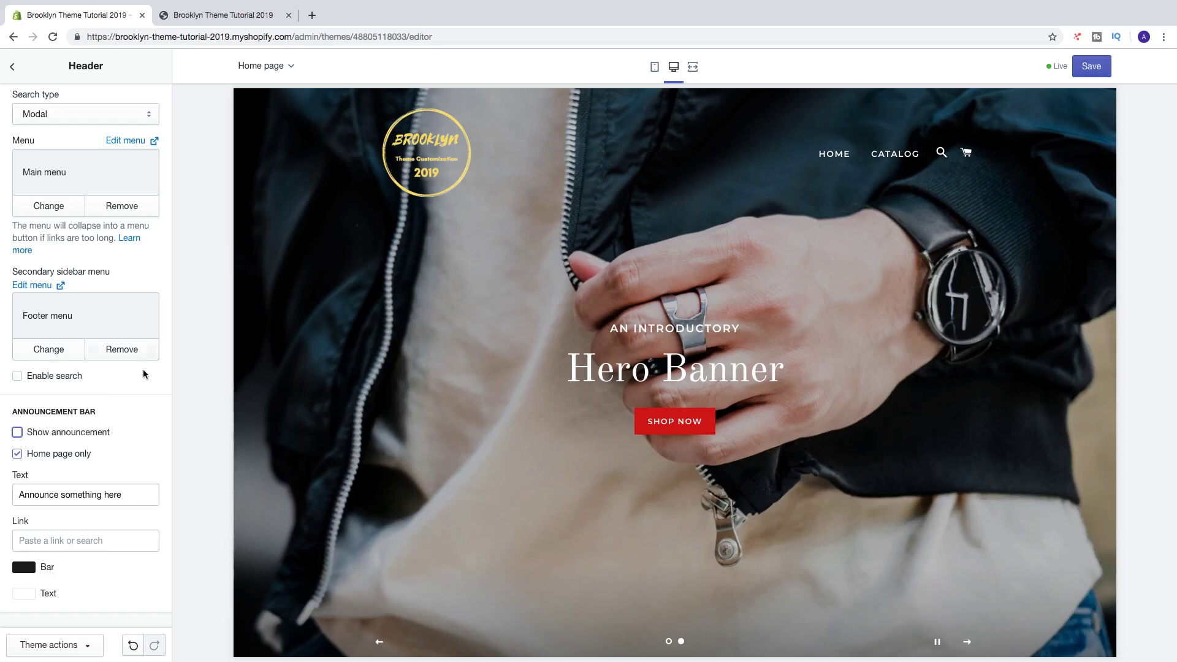
{"action": "left_click", "coordinate": [18, 433]}
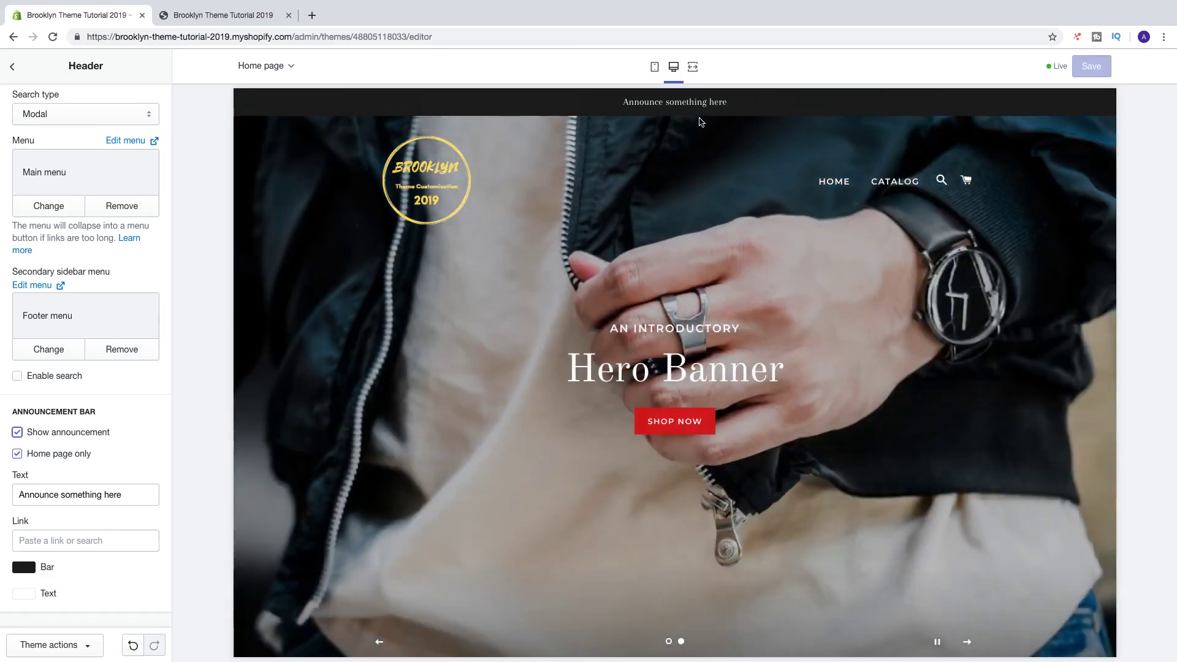
Make the announcement bar show on all pages, not just the home page
{"action": "left_click", "coordinate": [878, 184]}
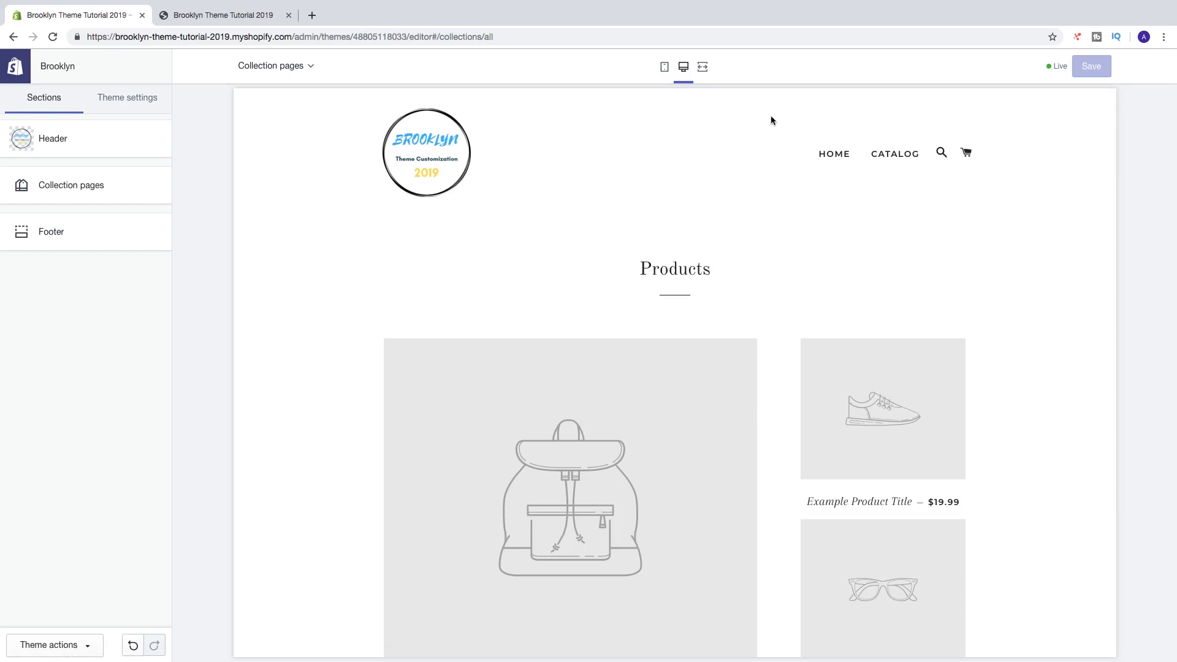
{"action": "left_click", "coordinate": [828, 154]}
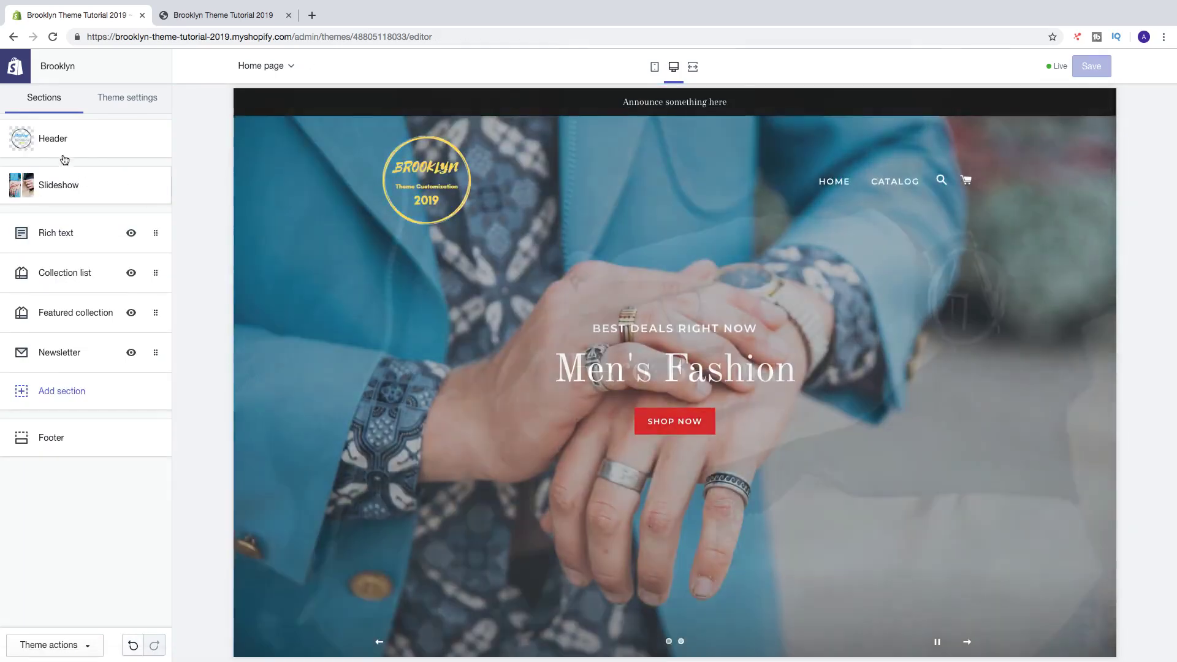
{"action": "left_click", "coordinate": [63, 146]}
{"action": "scroll", "coordinate": [63, 383], "scroll_direction": "down", "scroll_amount": 7}
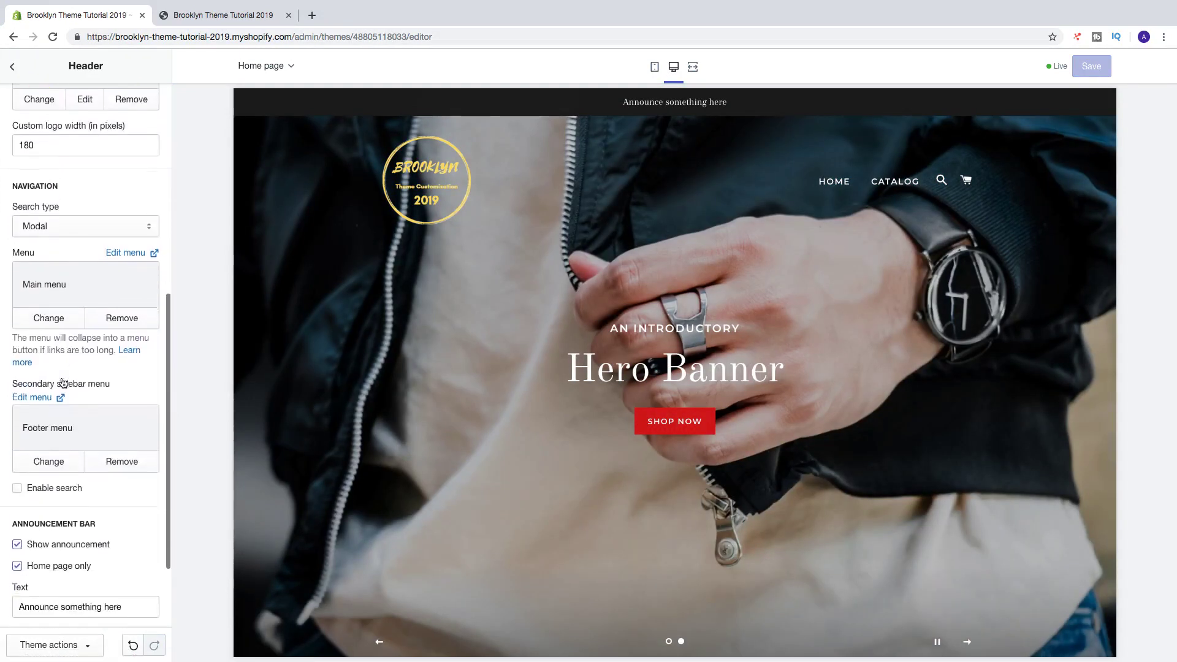
{"action": "scroll", "coordinate": [63, 383], "scroll_direction": "down", "scroll_amount": 2}
{"action": "left_click", "coordinate": [18, 454]}
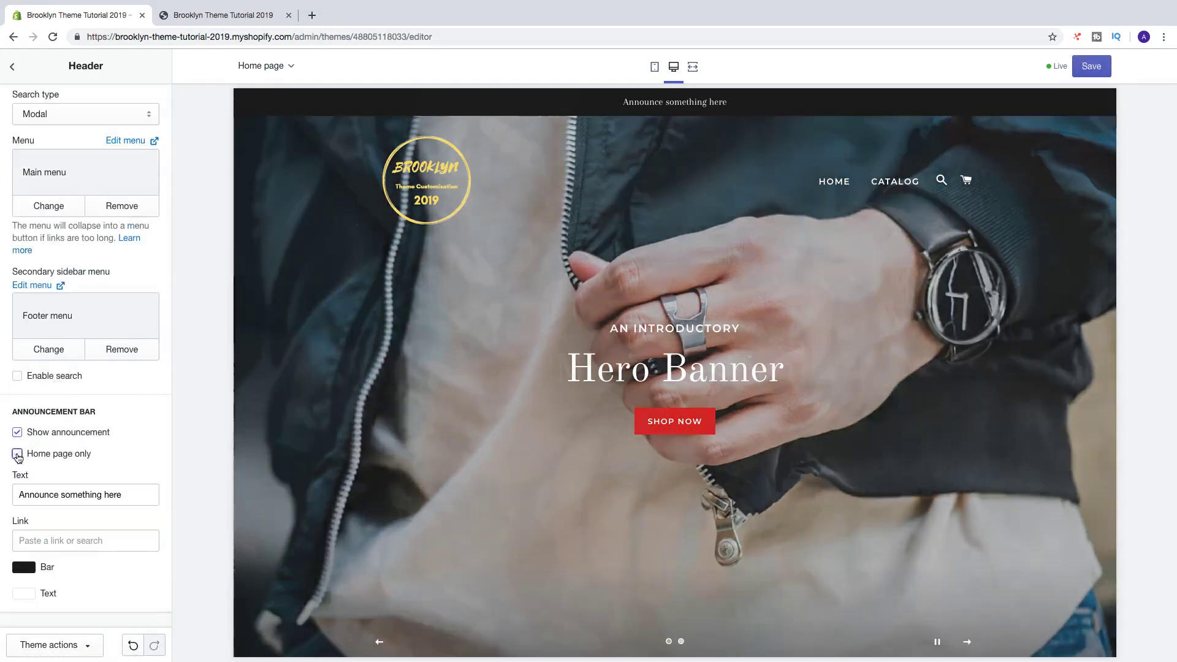
Save the theme and confirm the bar appears on the Products collection page
{"action": "left_click", "coordinate": [1100, 67]}
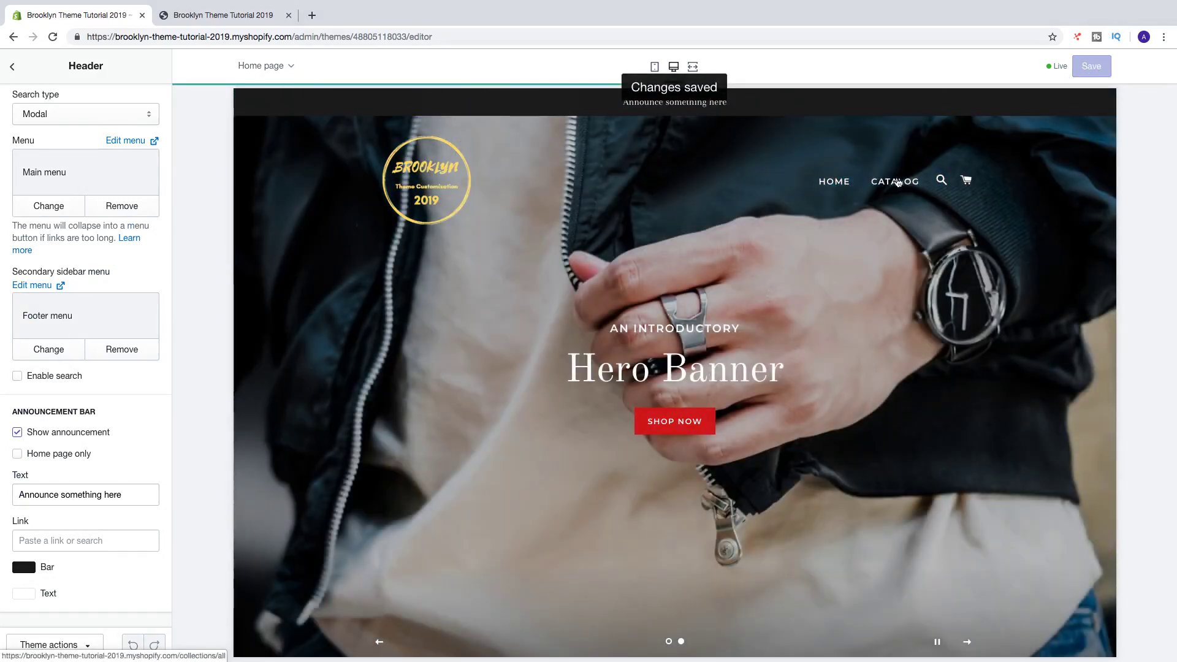
{"action": "left_click", "coordinate": [896, 181]}
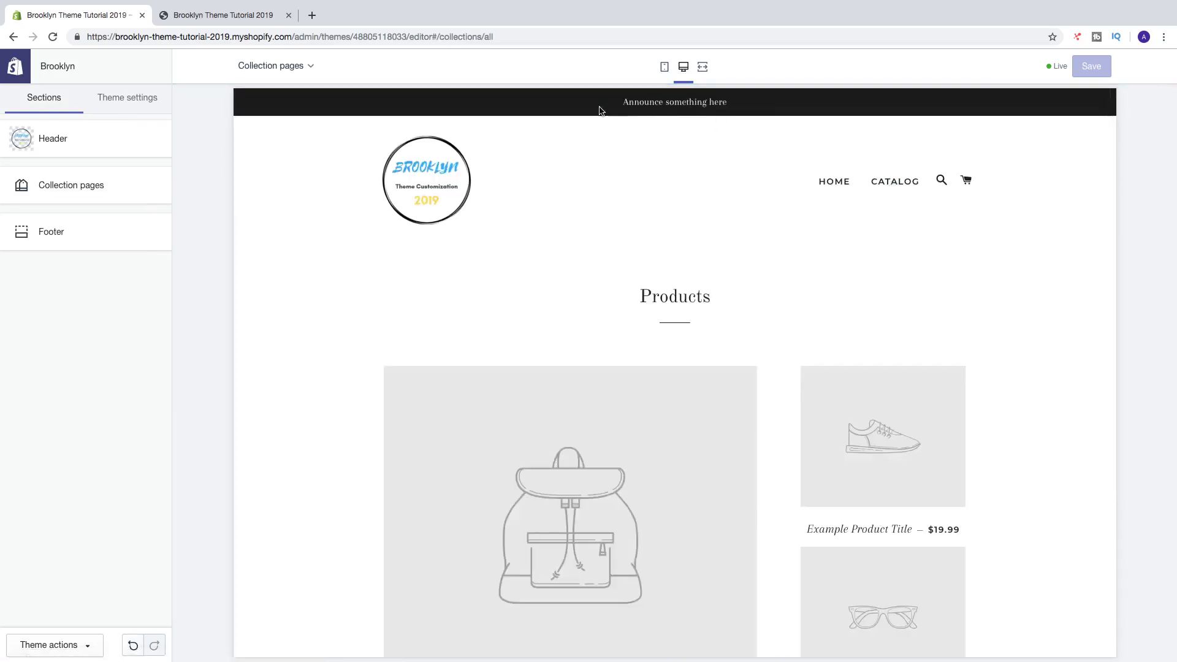
{"action": "left_click", "coordinate": [84, 131]}
Replace the announcement placeholder text with 'For Sale 50% Off!!'
{"action": "scroll", "coordinate": [82, 383], "scroll_direction": "down", "scroll_amount": 8}
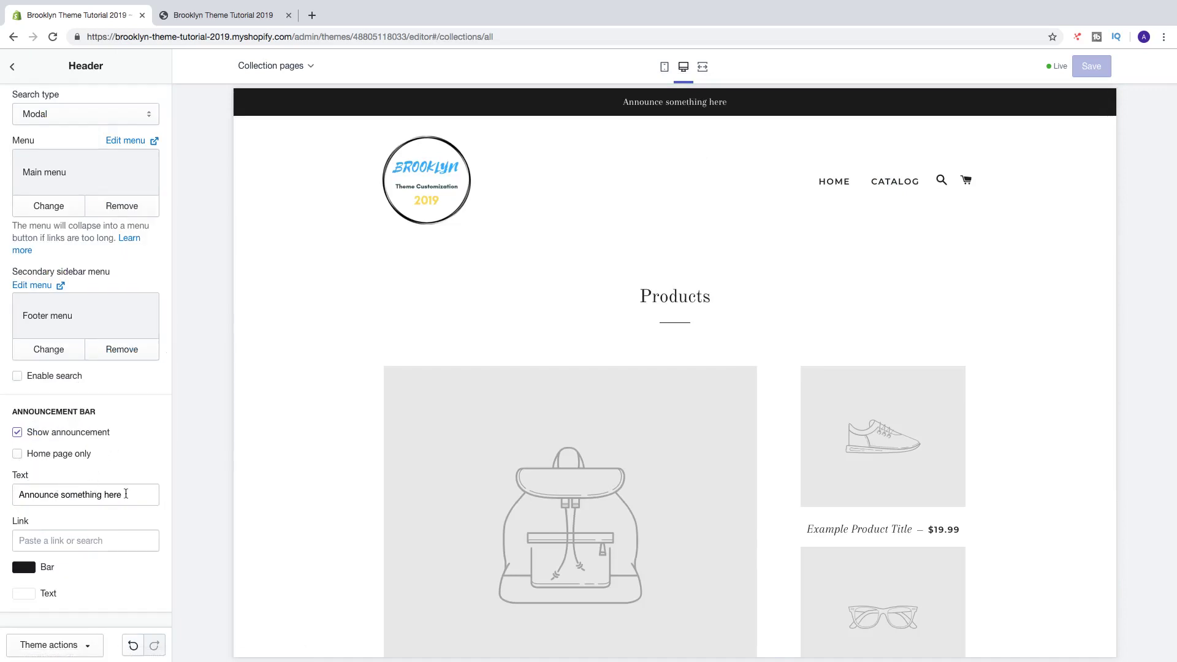
{"action": "left_click_drag", "start_coordinate": [126, 494], "coordinate": [8, 488]}
{"action": "key", "text": "BackSpace"}
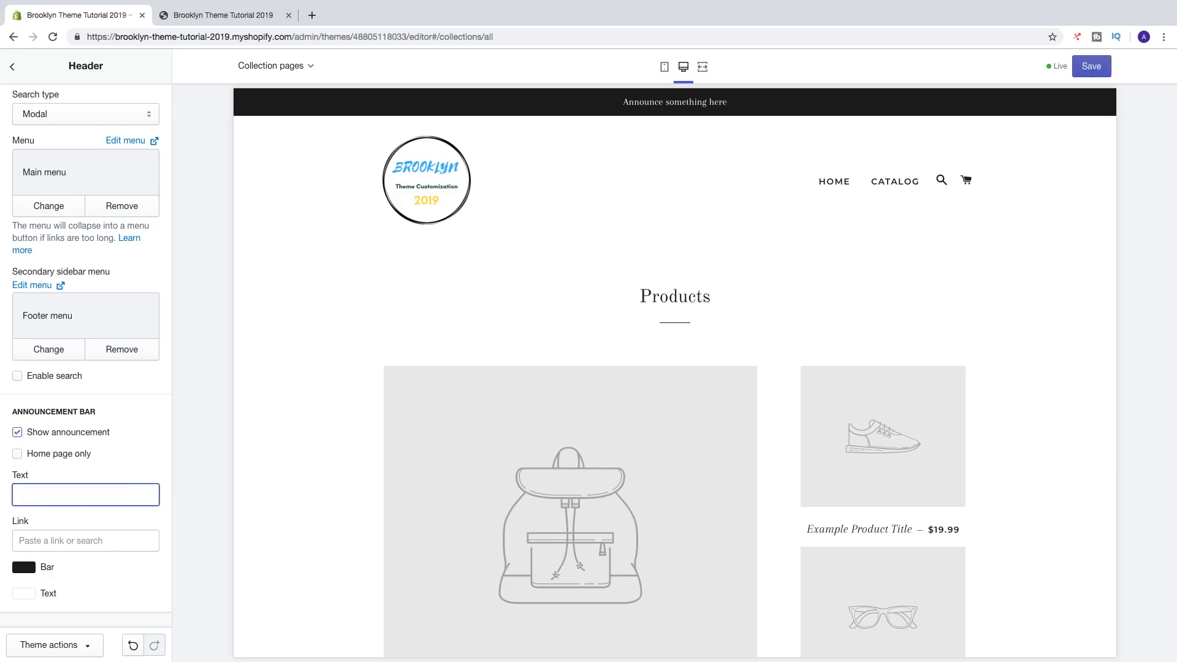
{"action": "type", "text": "For Sa"}
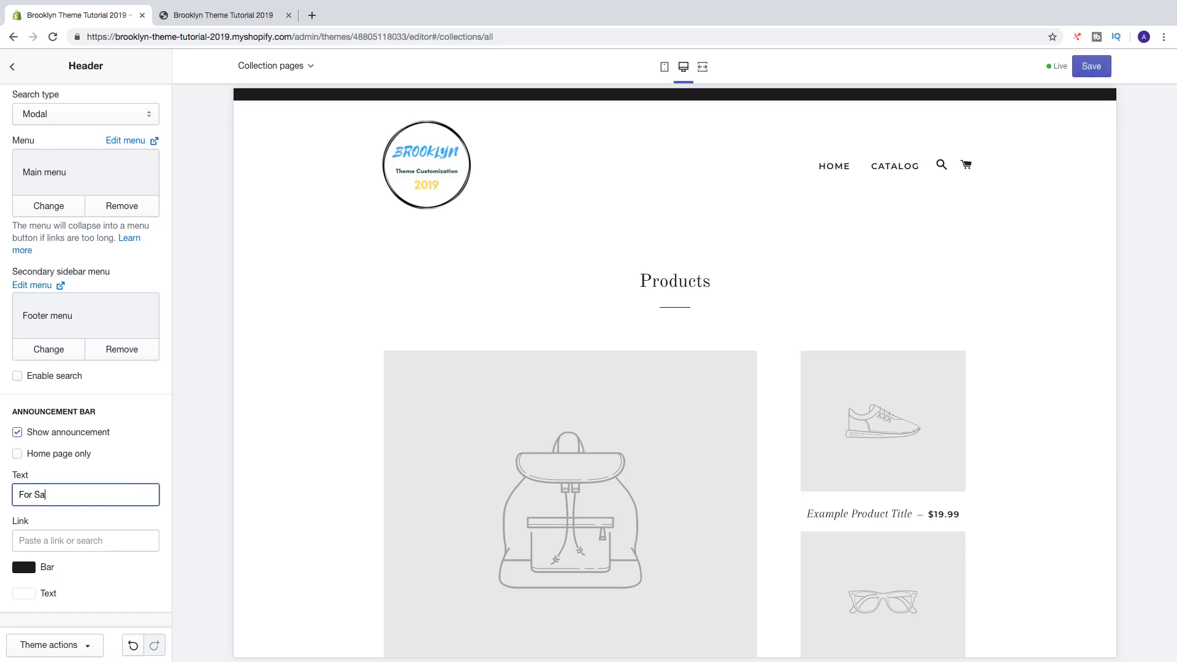
{"action": "type", "text": "le"}
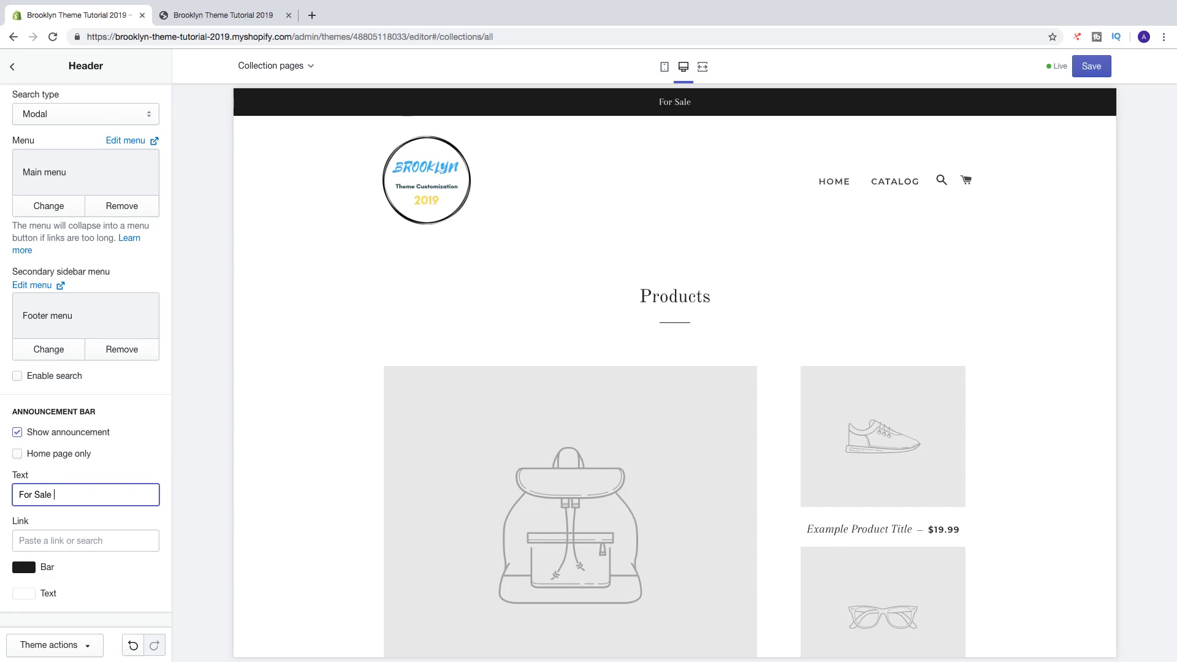
{"action": "type", "text": " 50% Off!!"}
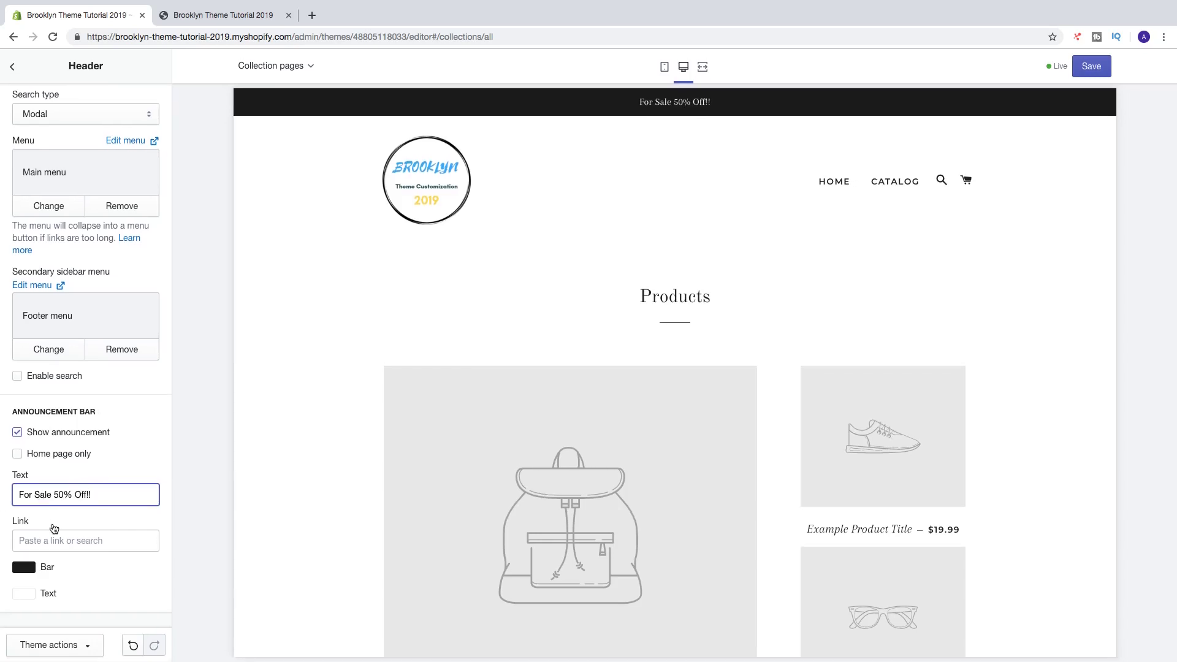
{"action": "left_click", "coordinate": [79, 533]}
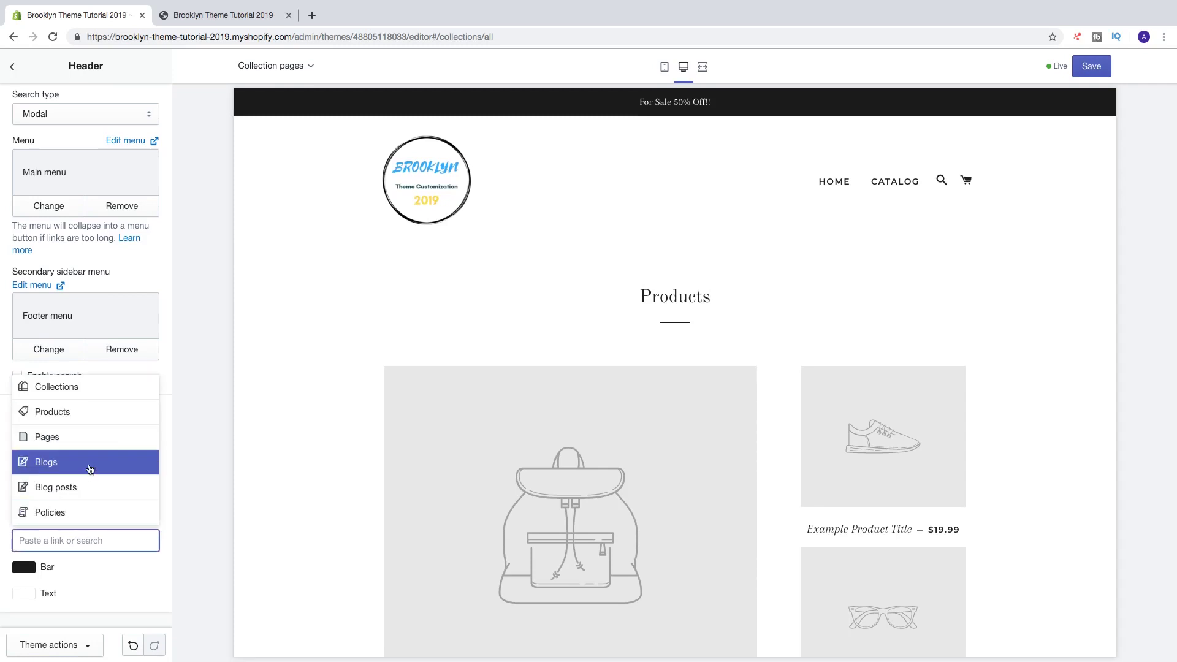
Set the announcement bar's link to the All Collections page
{"action": "left_click", "coordinate": [66, 388]}
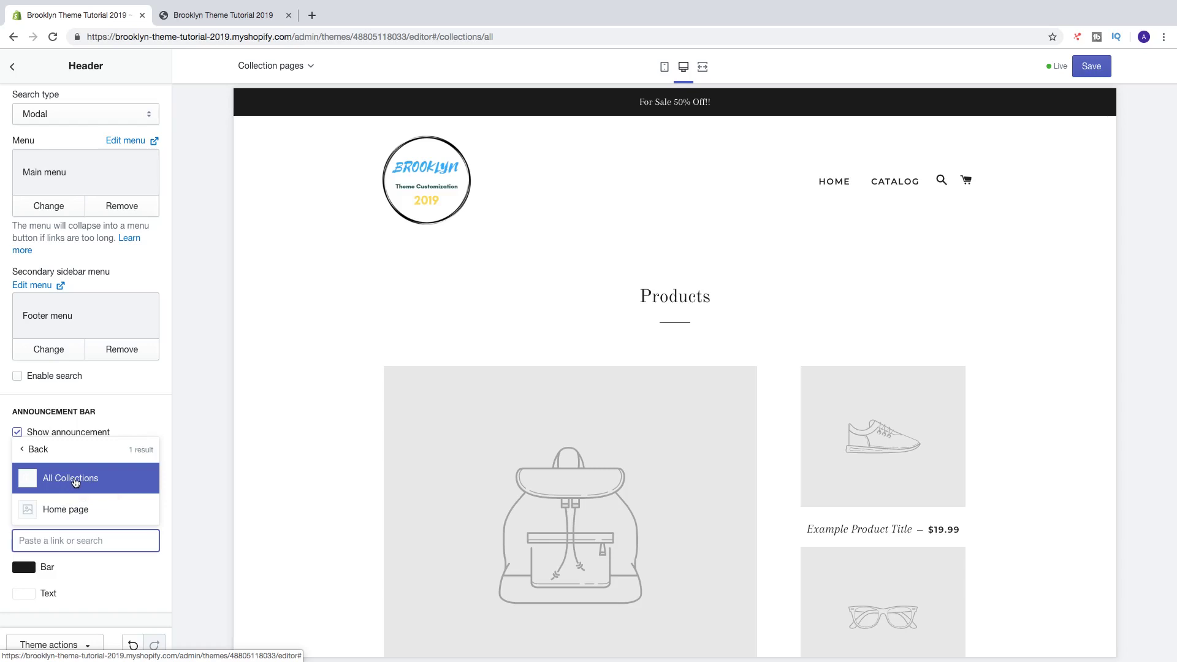
{"action": "left_click", "coordinate": [75, 482]}
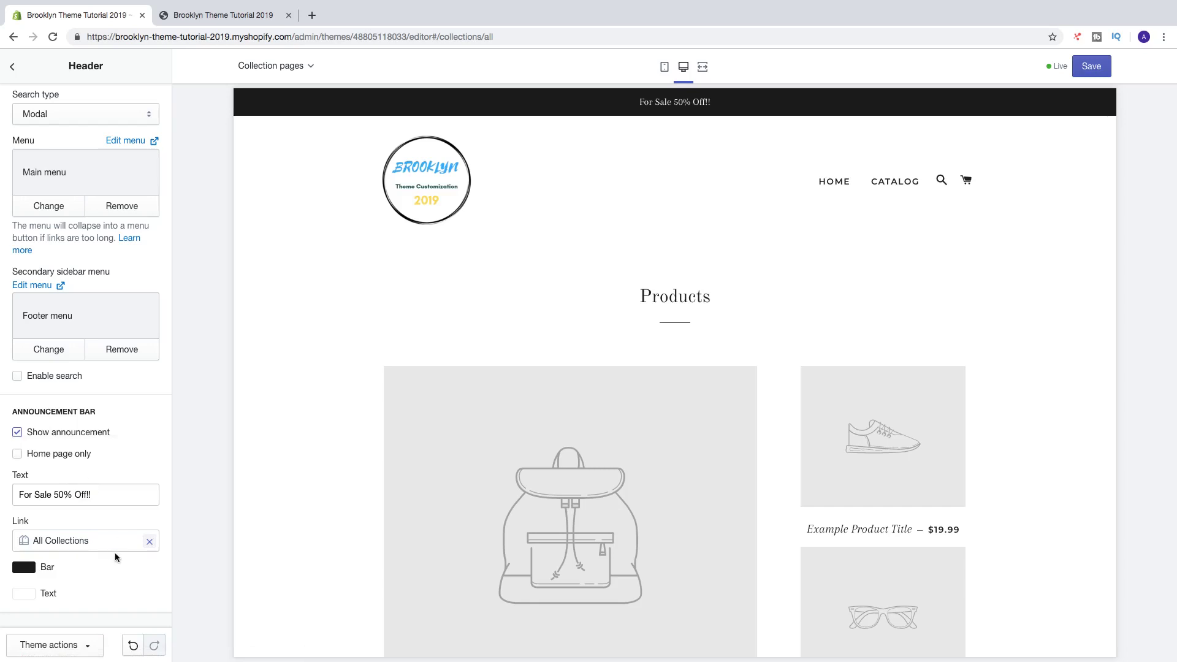
{"action": "left_click", "coordinate": [28, 572]}
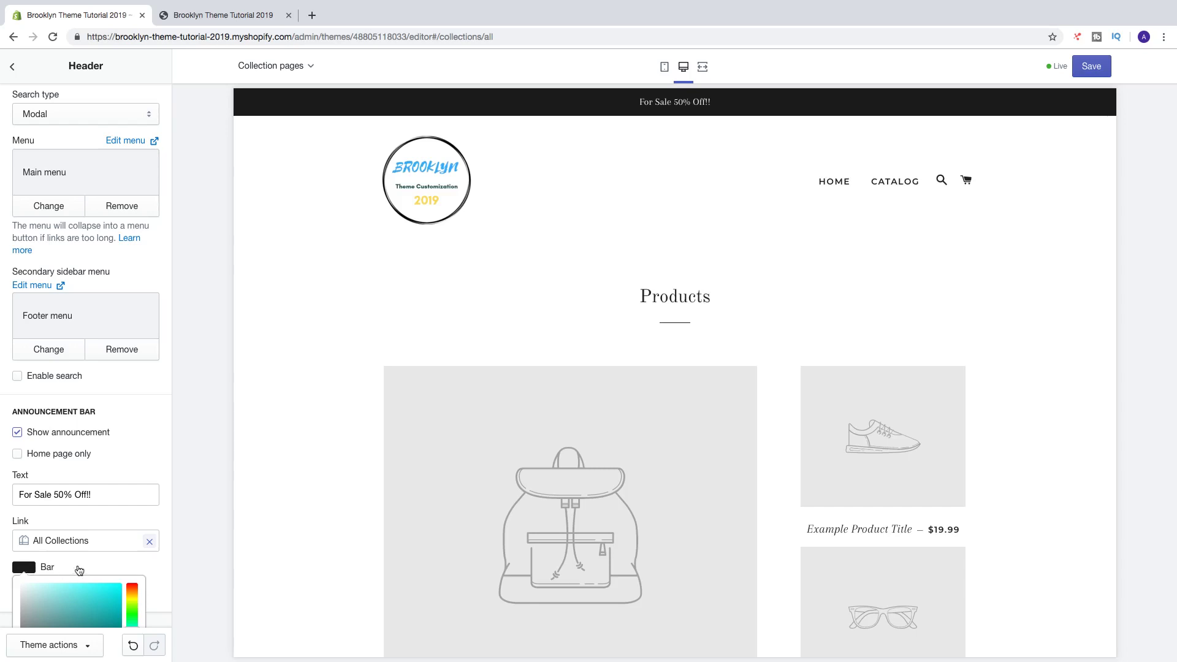
Try several bar colours, then set the announcement bar background to red #E32C2B
{"action": "scroll", "coordinate": [78, 565], "scroll_direction": "down", "scroll_amount": 3}
{"action": "left_click_drag", "start_coordinate": [73, 465], "coordinate": [133, 452]}
{"action": "left_click", "coordinate": [134, 466]}
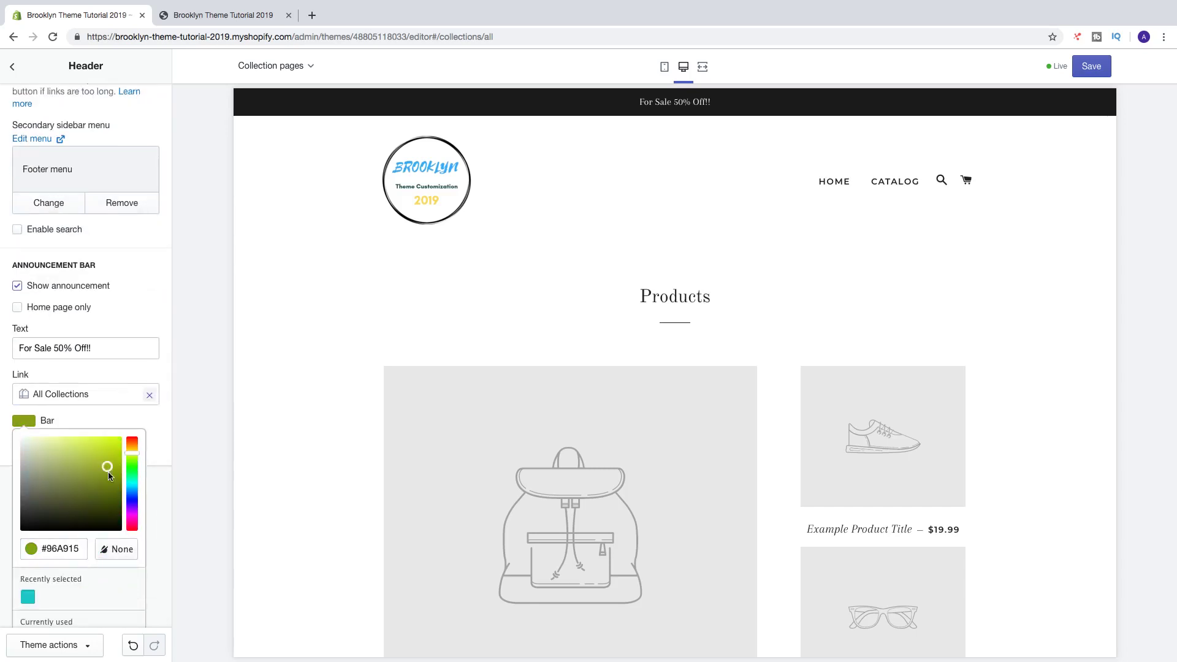
{"action": "left_click", "coordinate": [105, 479]}
{"action": "left_click_drag", "start_coordinate": [46, 550], "coordinate": [81, 548]}
{"action": "left_click", "coordinate": [78, 548]}
{"action": "scroll", "coordinate": [83, 546], "scroll_direction": "down", "scroll_amount": 1}
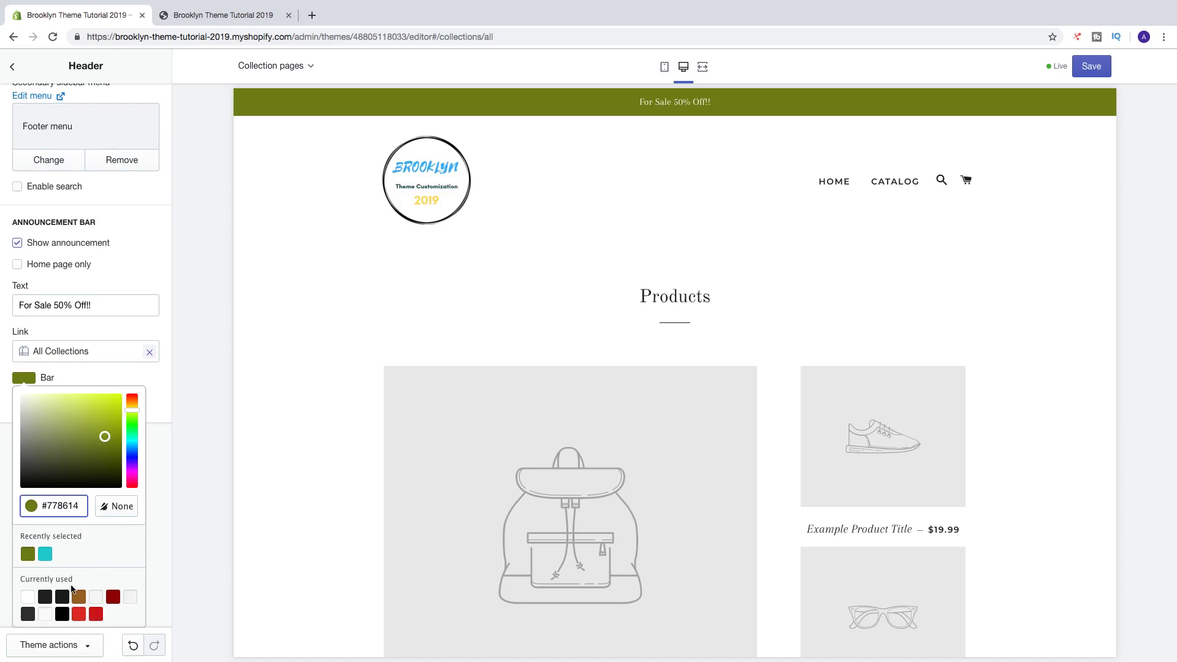
{"action": "left_click", "coordinate": [80, 615]}
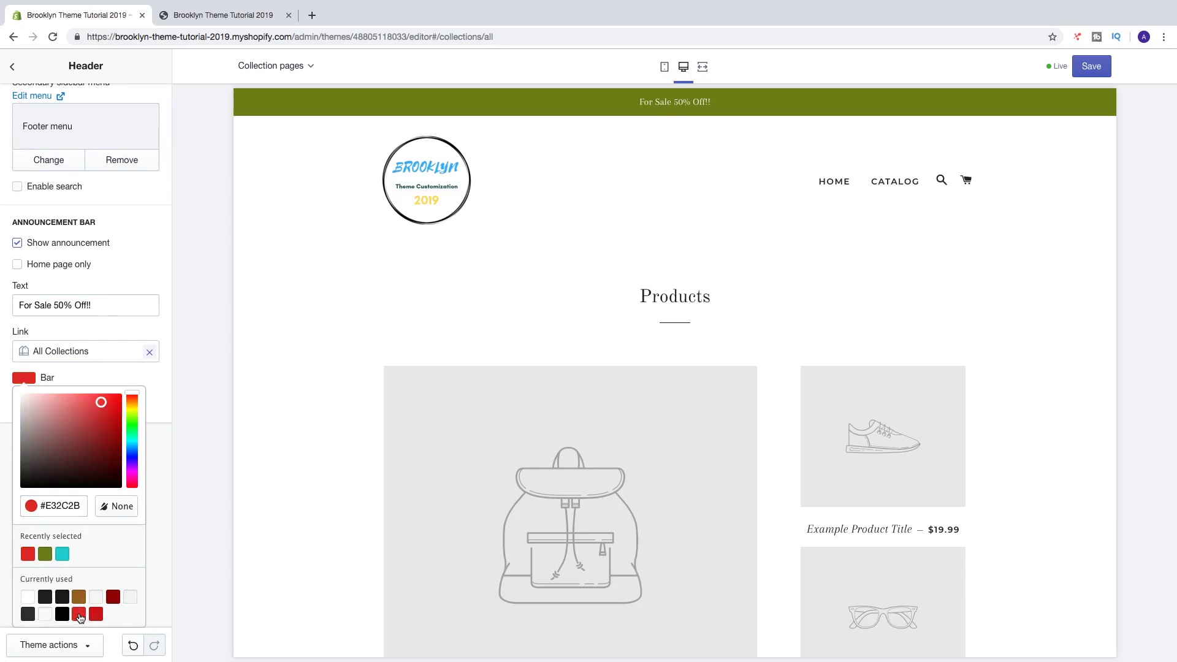
{"action": "left_click", "coordinate": [130, 368]}
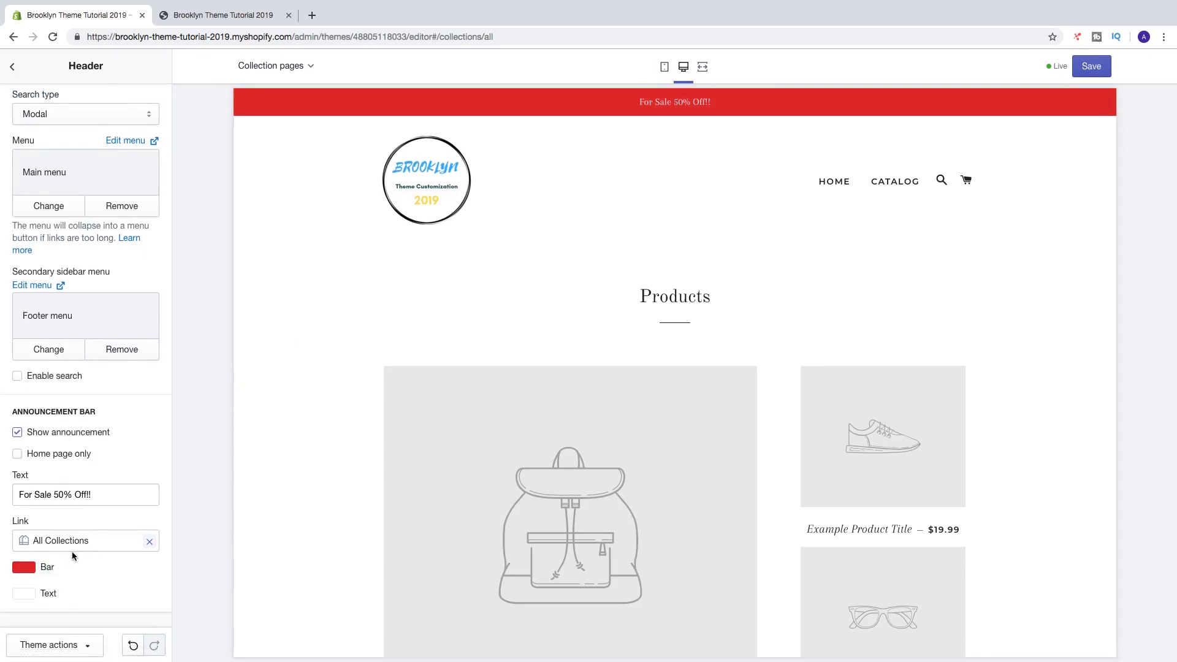
Try teal for the announcement text, then settle on dark grey #222323
{"action": "left_click", "coordinate": [23, 593]}
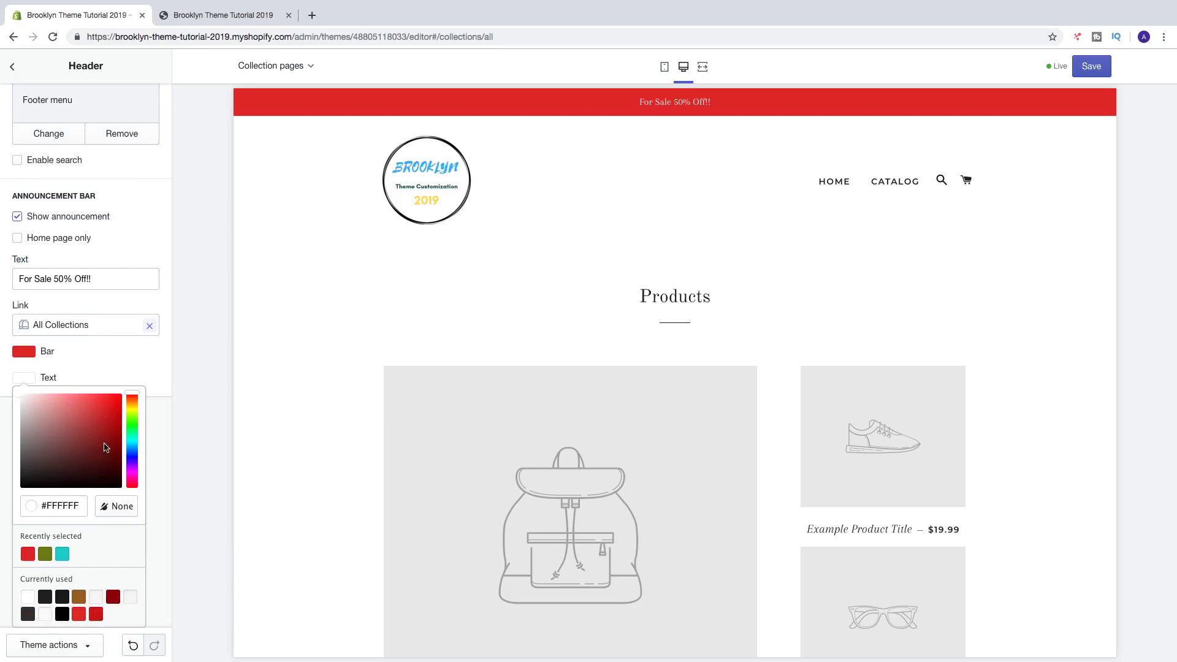
{"action": "left_click", "coordinate": [62, 554]}
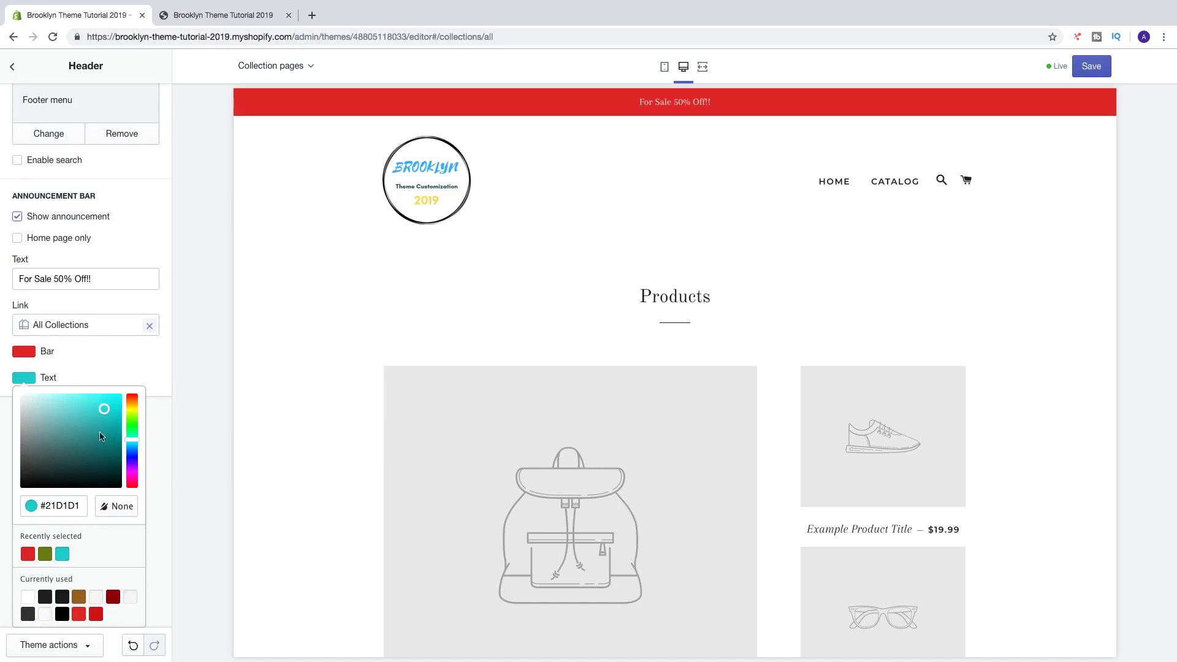
{"action": "left_click", "coordinate": [123, 359]}
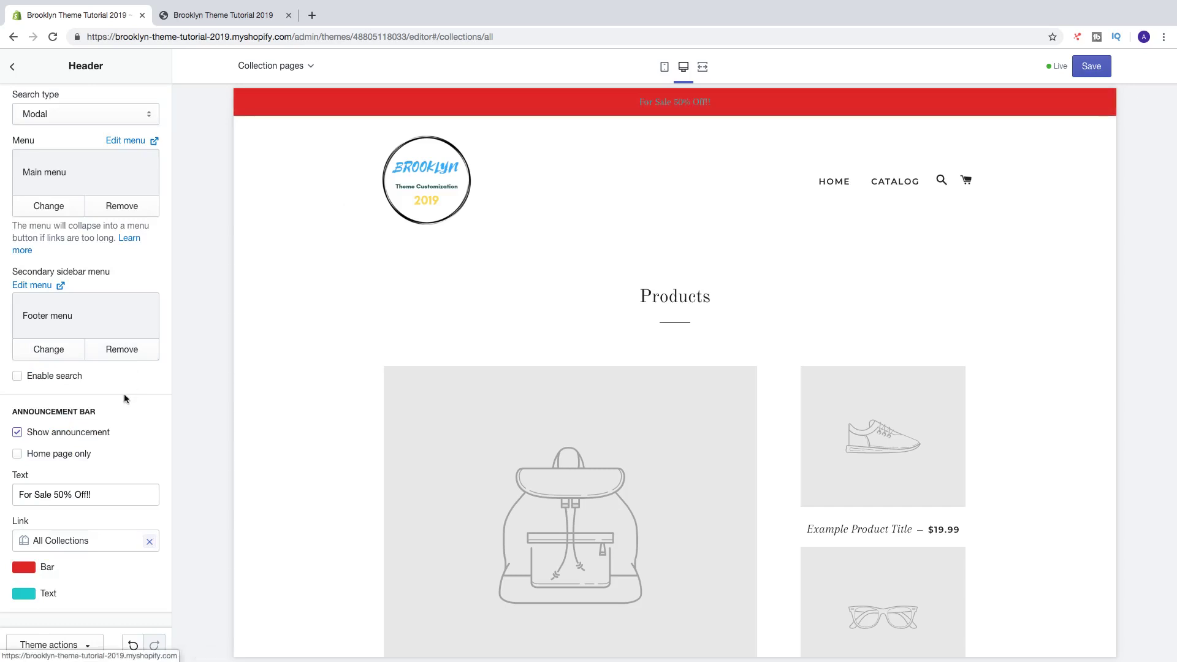
{"action": "left_click", "coordinate": [24, 593]}
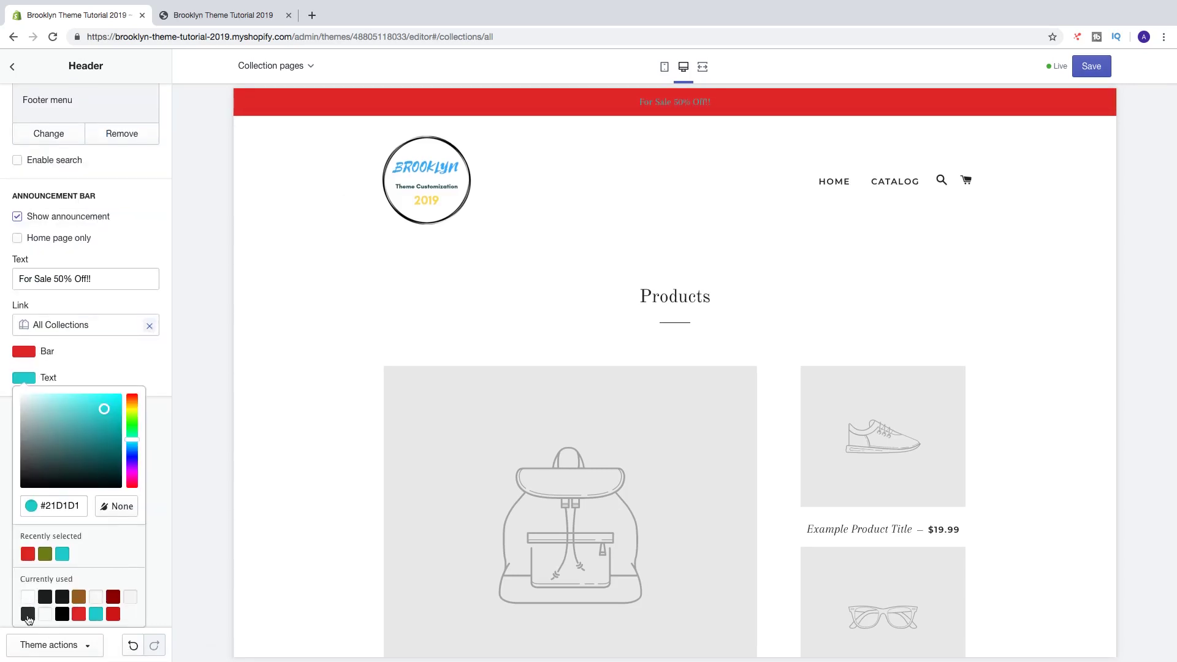
{"action": "left_click", "coordinate": [44, 599]}
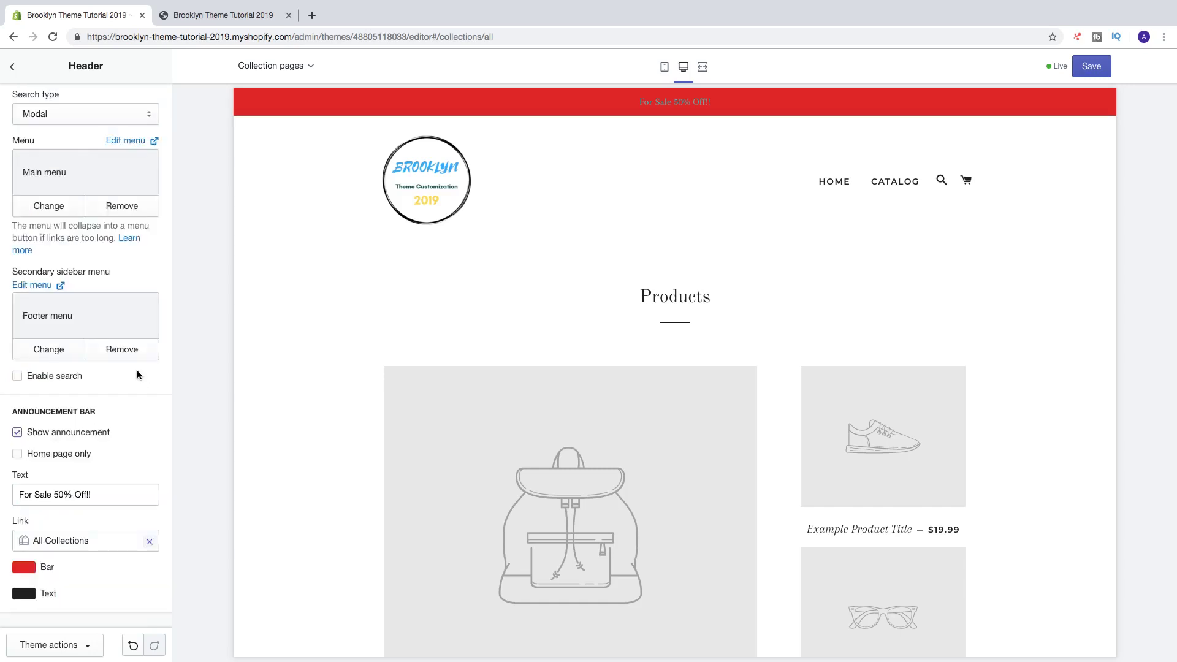
{"action": "left_click", "coordinate": [137, 370]}
Change the announcement bar background to near-black
{"action": "left_click", "coordinate": [24, 568]}
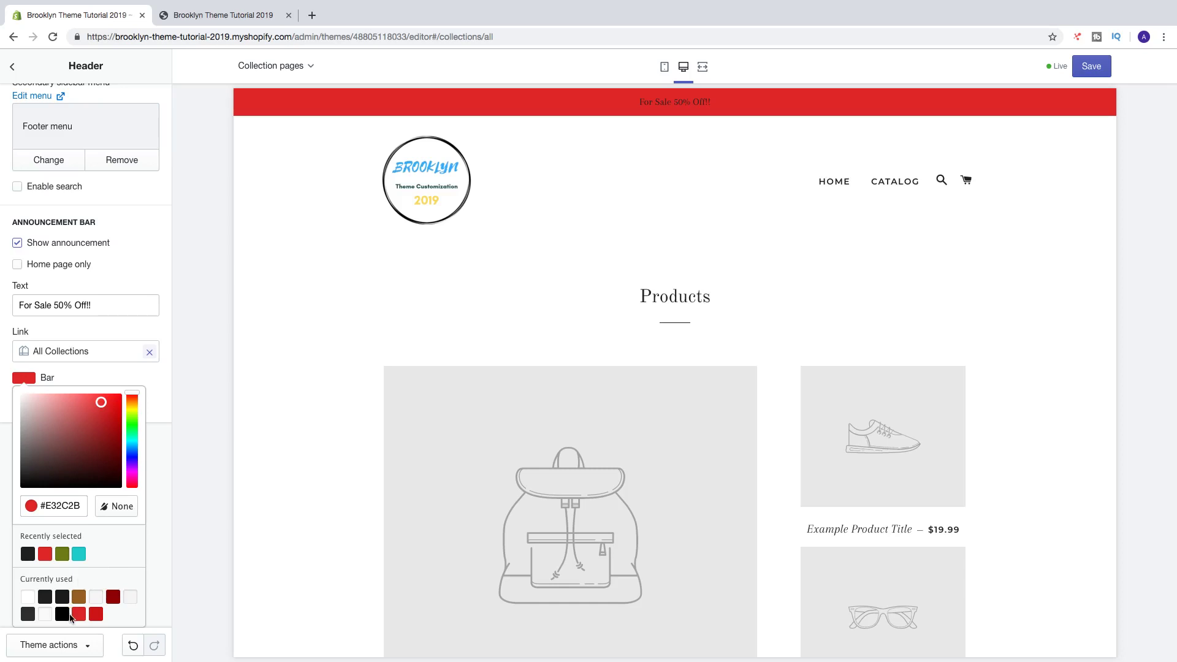
{"action": "left_click", "coordinate": [46, 598]}
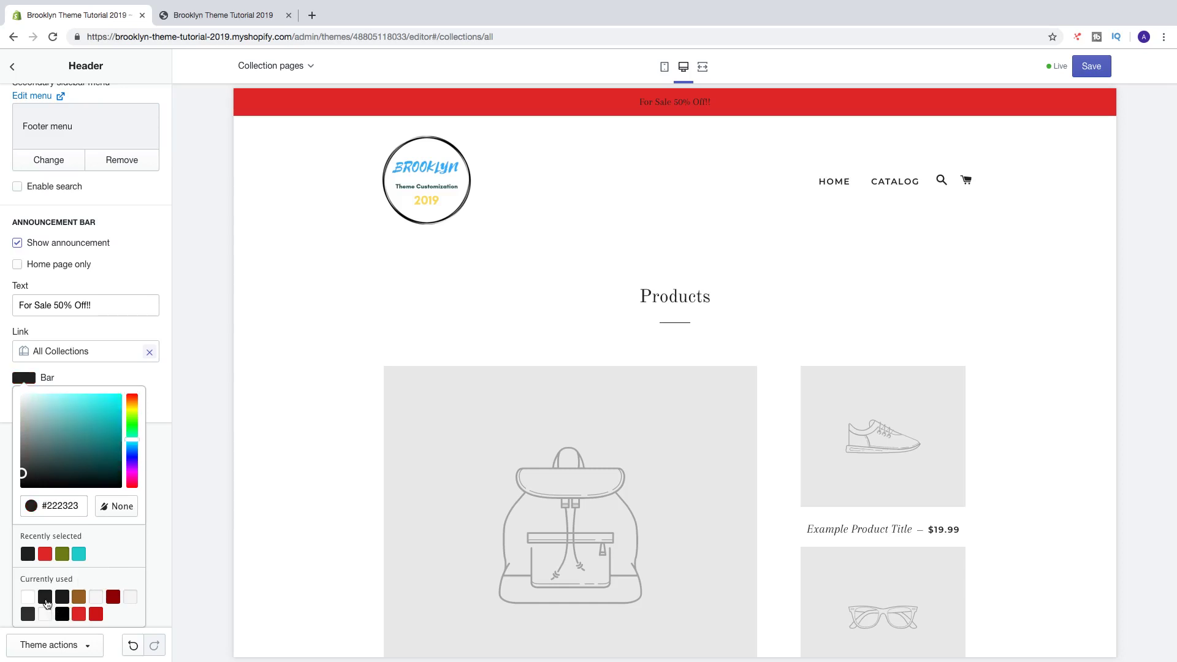
{"action": "left_click", "coordinate": [102, 386]}
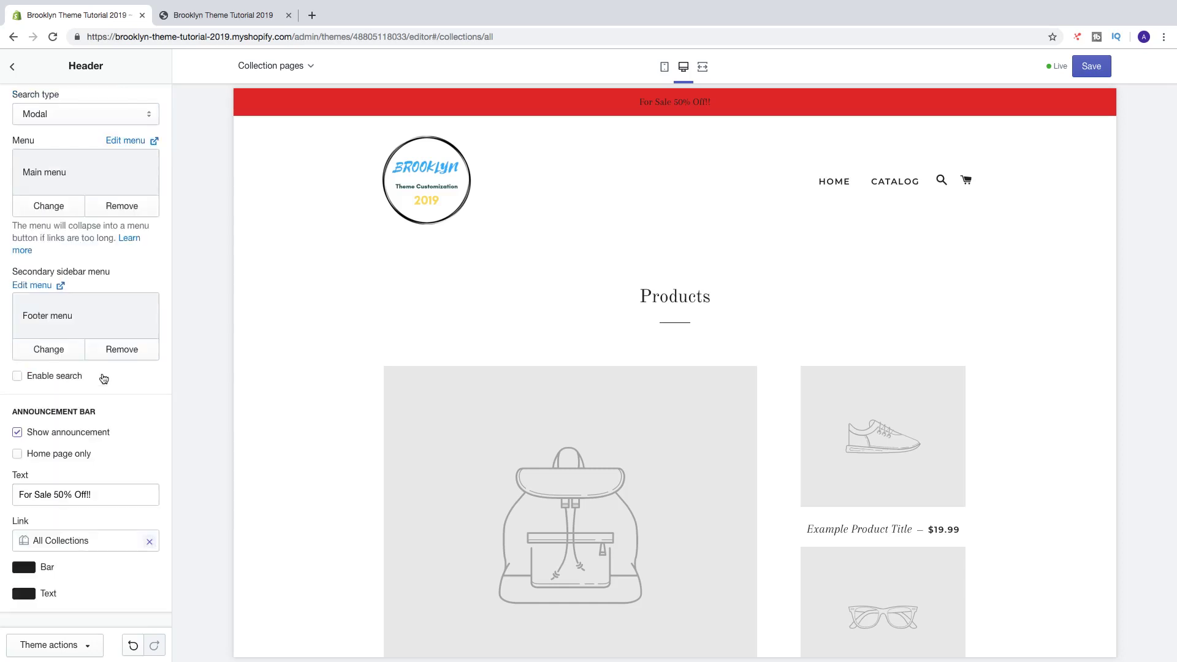
Make the announcement text white, save the theme, and view the live storefront
{"action": "left_click", "coordinate": [25, 591]}
{"action": "left_click", "coordinate": [29, 598]}
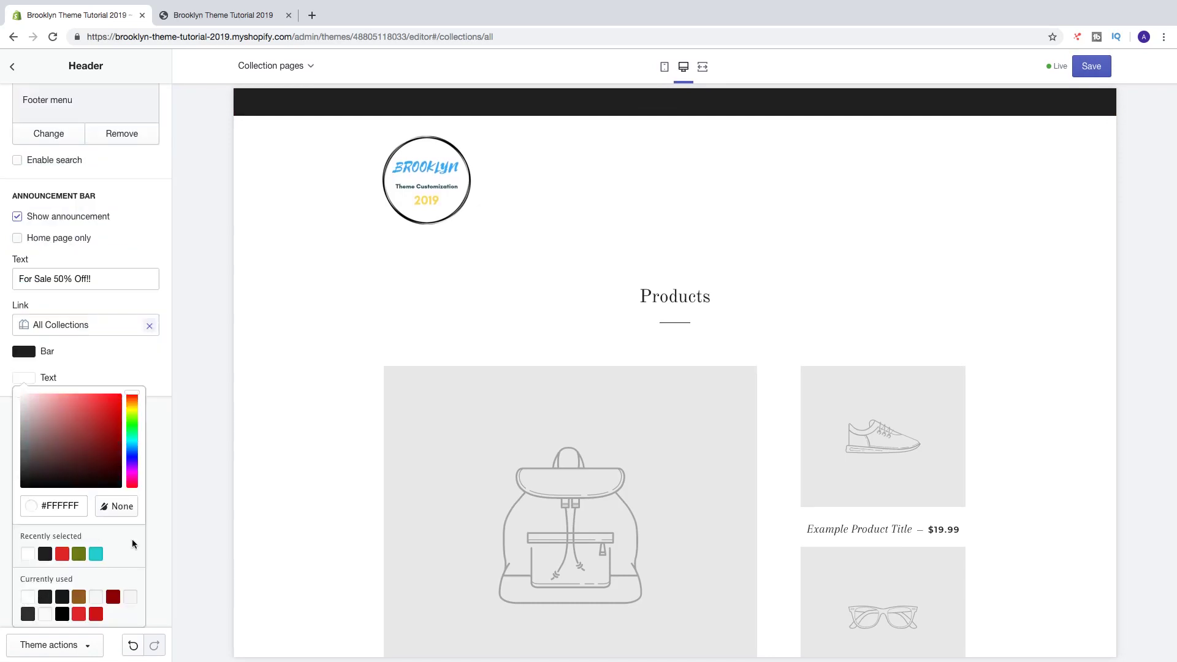
{"action": "left_click", "coordinate": [157, 418]}
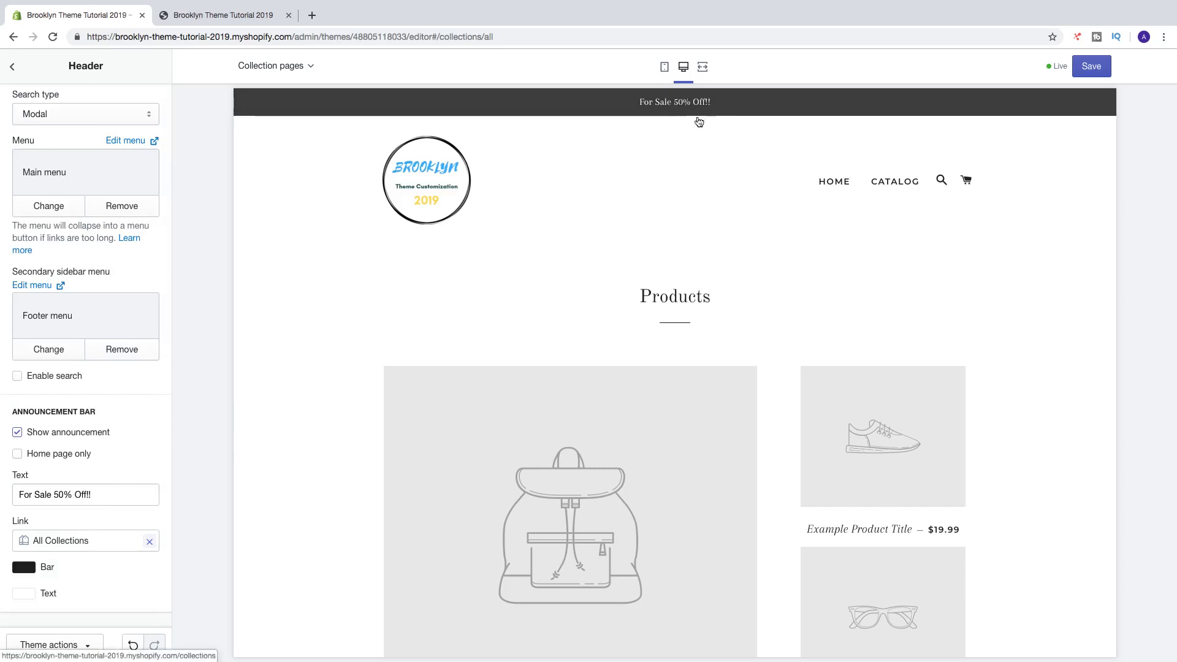
{"action": "left_click", "coordinate": [1077, 70]}
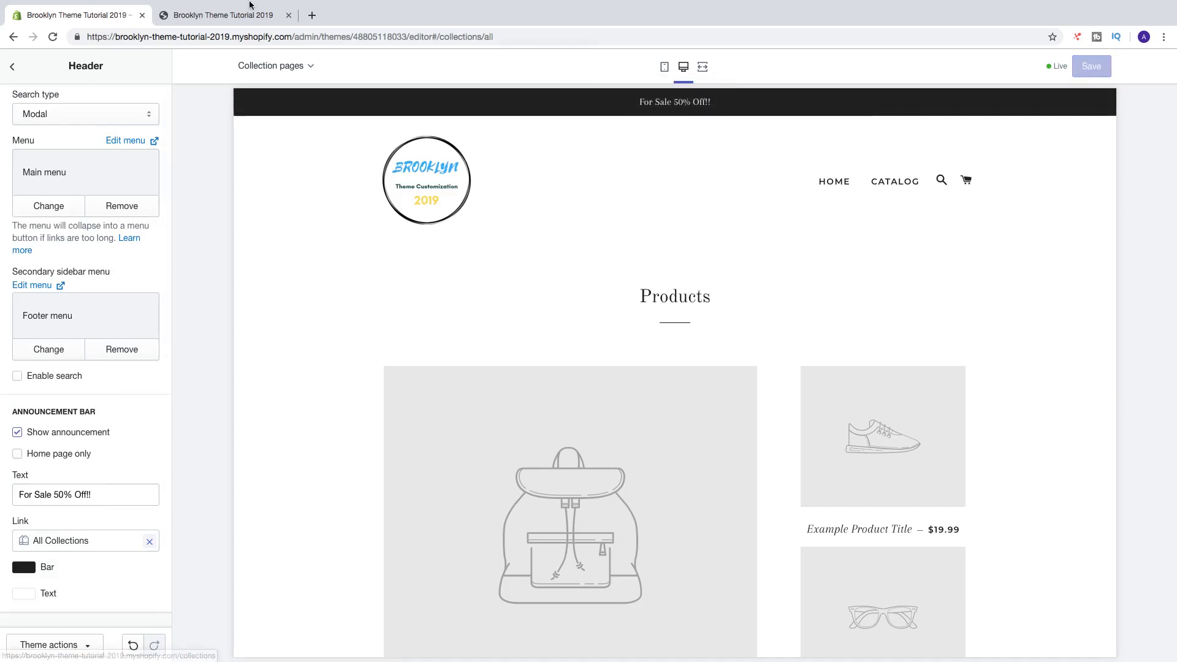
{"action": "left_click", "coordinate": [226, 16]}
Reload the storefront and follow the sale bar's link to the Catalog collections page
{"action": "left_click", "coordinate": [53, 38]}
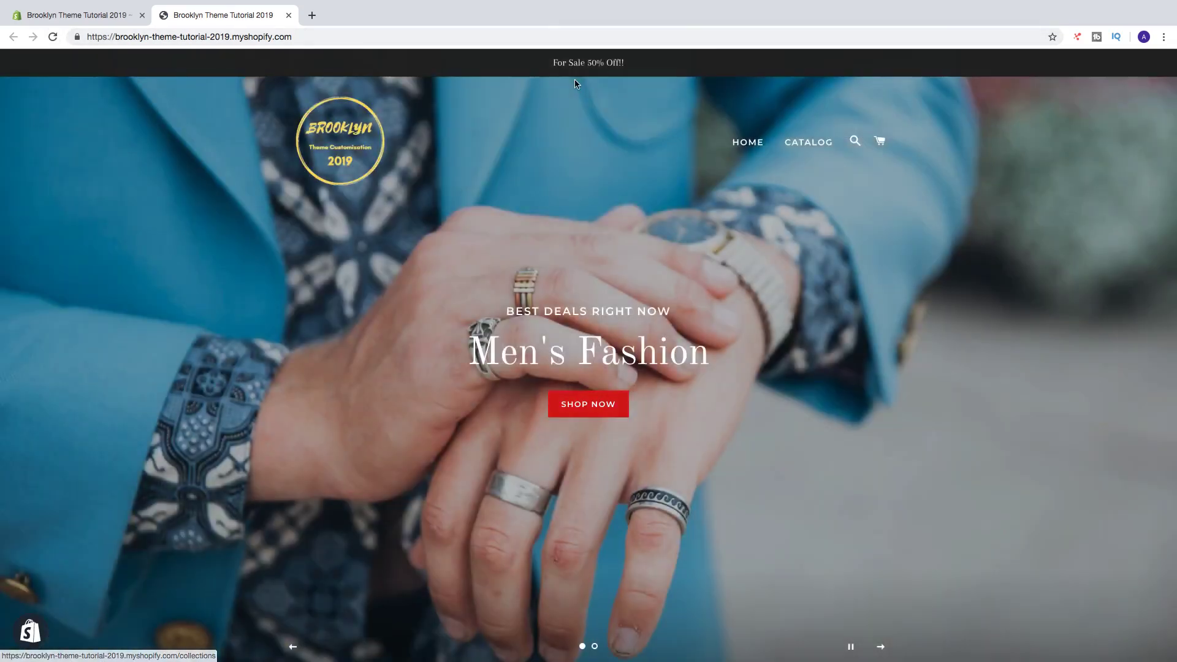
{"action": "left_click", "coordinate": [587, 63]}
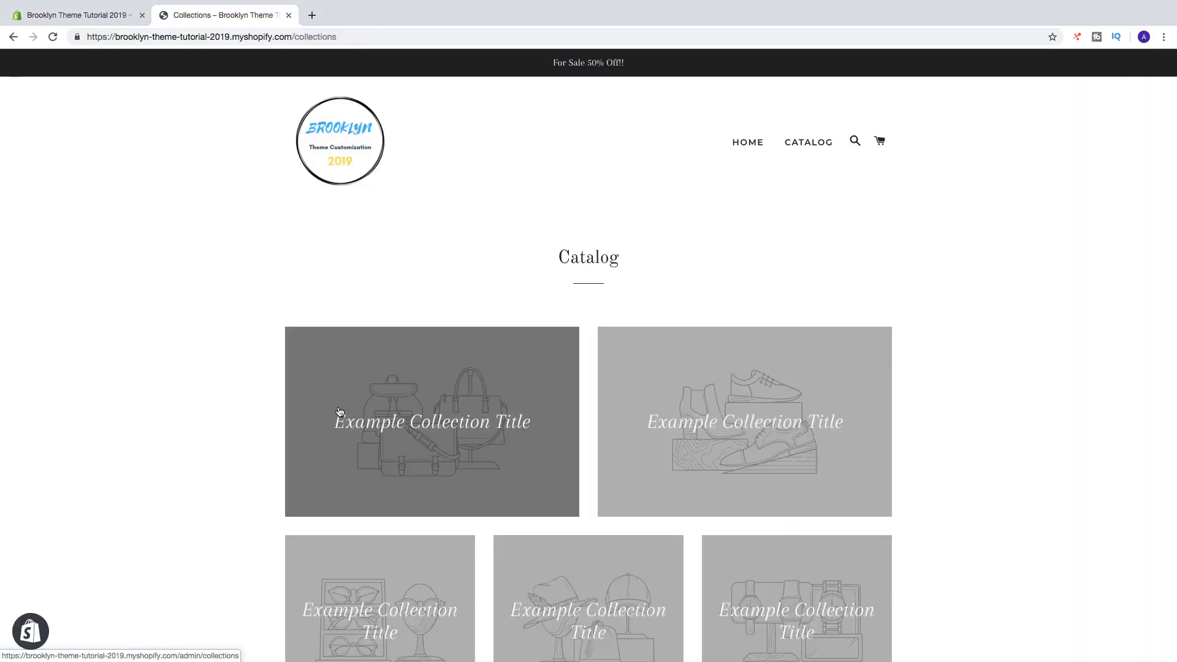
{"action": "left_click", "coordinate": [98, 15]}
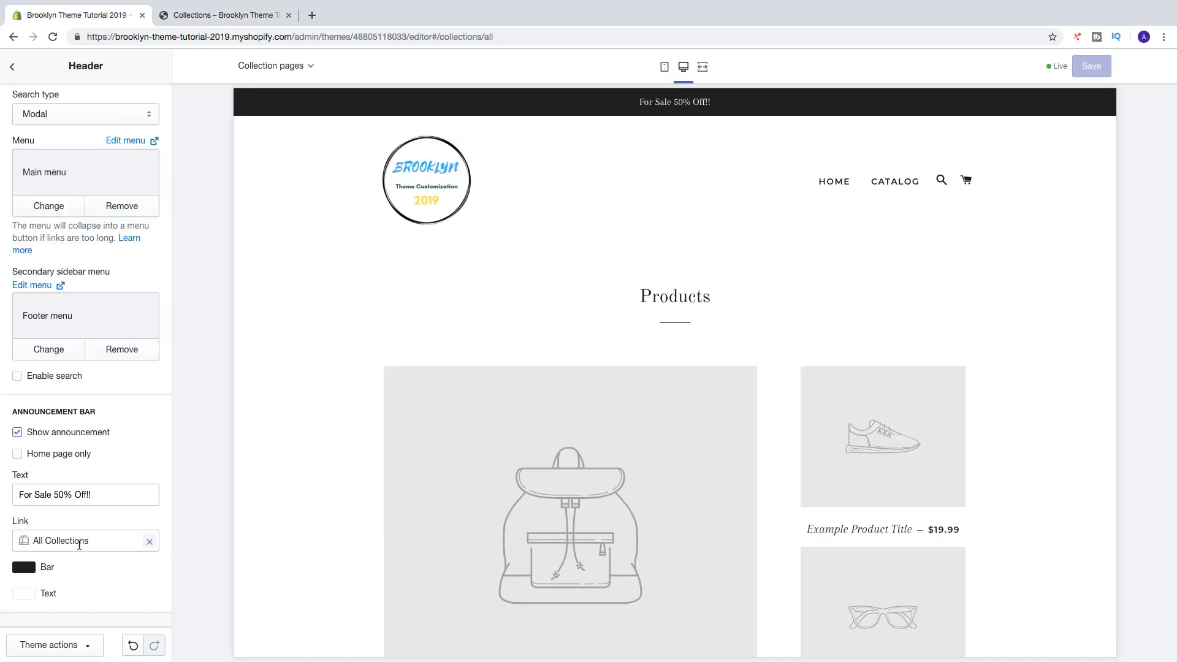
{"action": "left_click", "coordinate": [246, 15]}
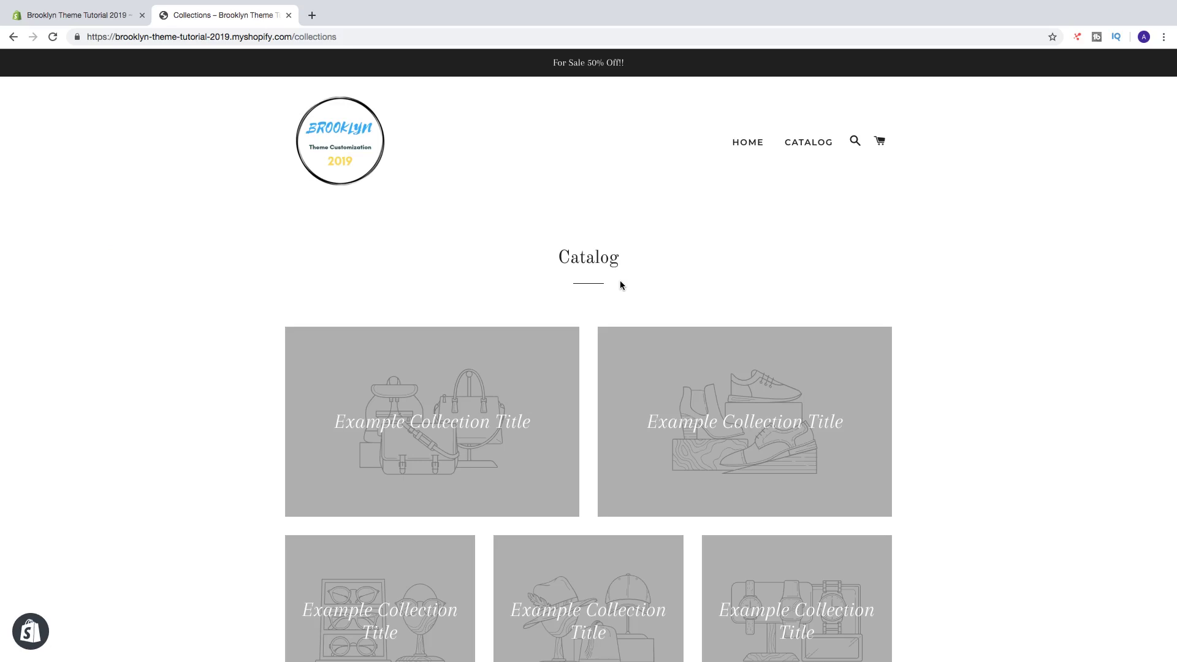